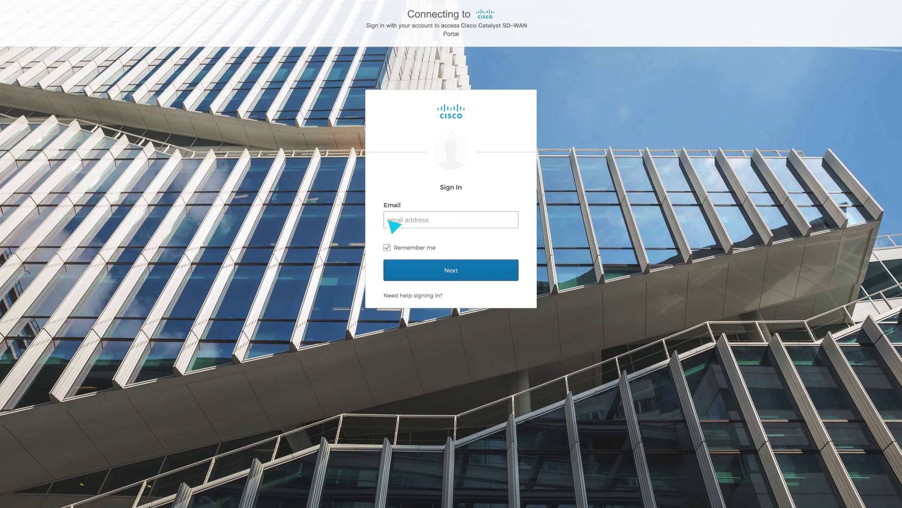
- Sign in to the portal with your email and open the Create Cisco Hosted Fabric form
click(392, 220)
click(511, 274)
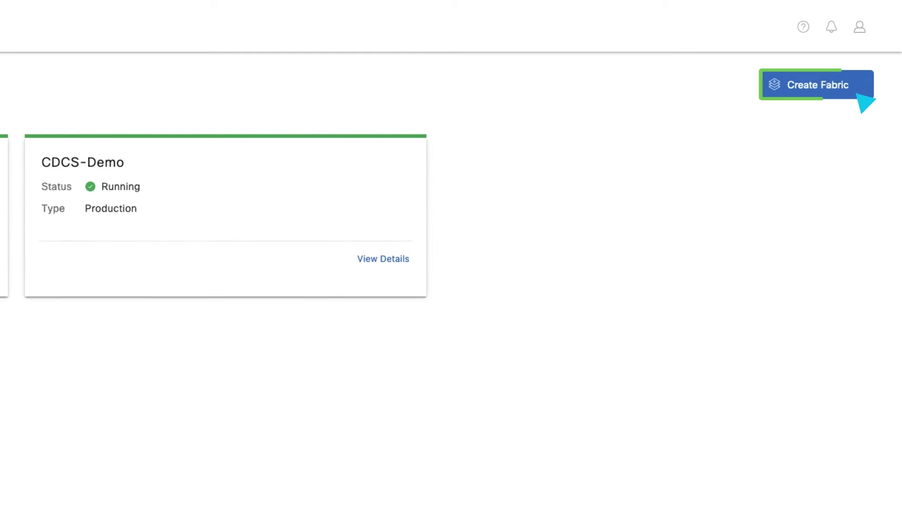
click(857, 90)
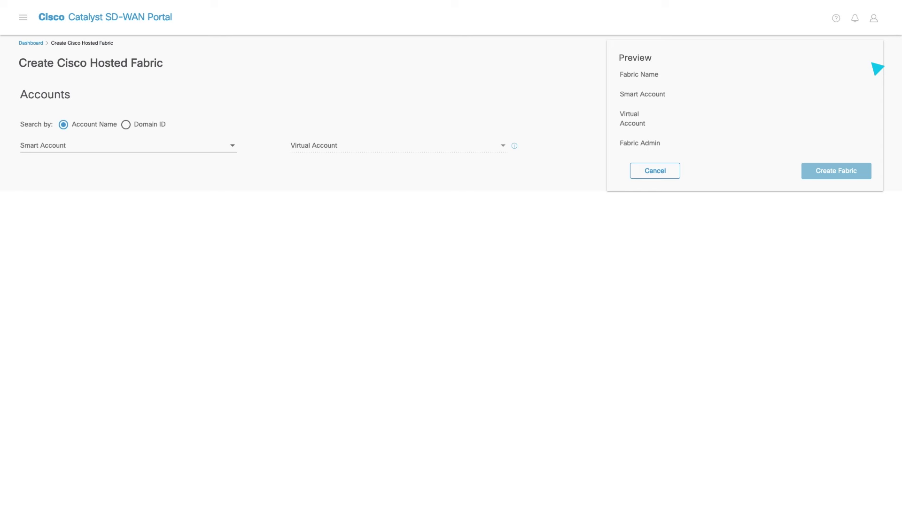
- Choose smart account SDWAN-Cloud-Demo and virtual account CDCS-TEST-ORDER-12, then enter the fabric name and the administrator's e-mail address
click(233, 145)
click(89, 192)
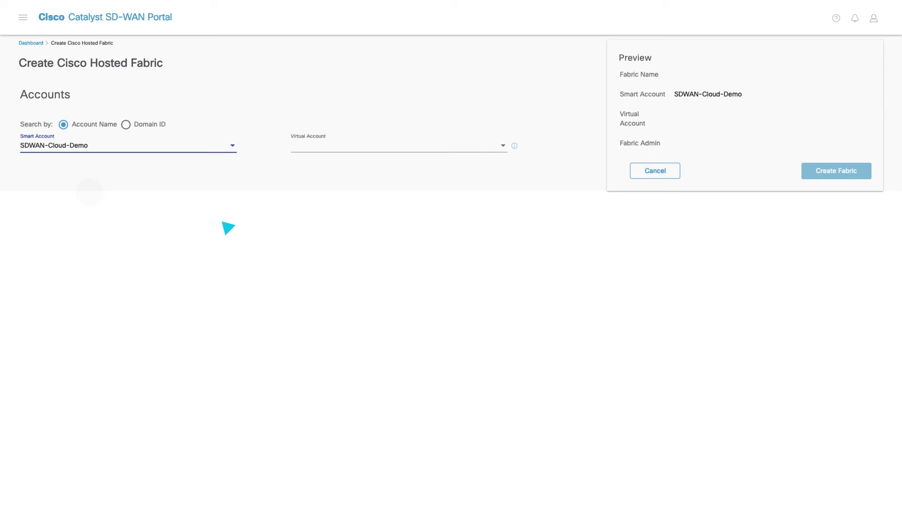
click(504, 148)
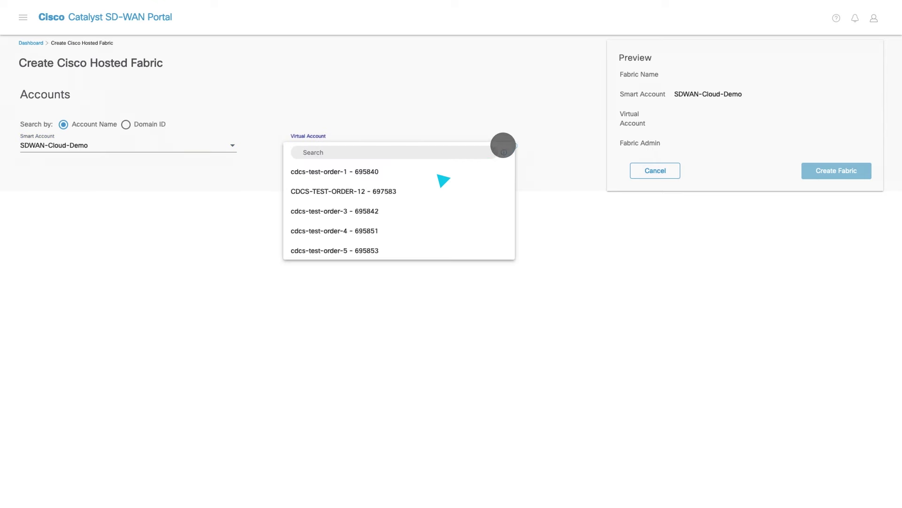
click(395, 191)
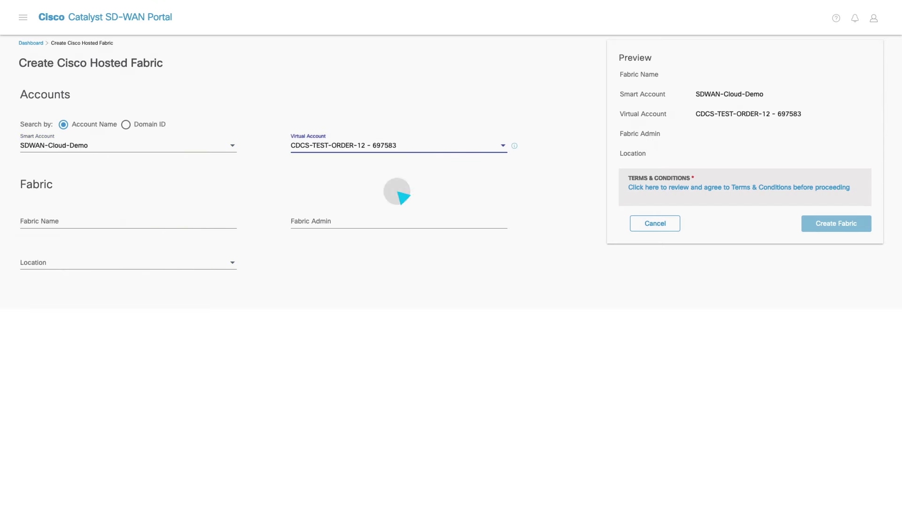
click(67, 226)
text(useast)
click(395, 220)
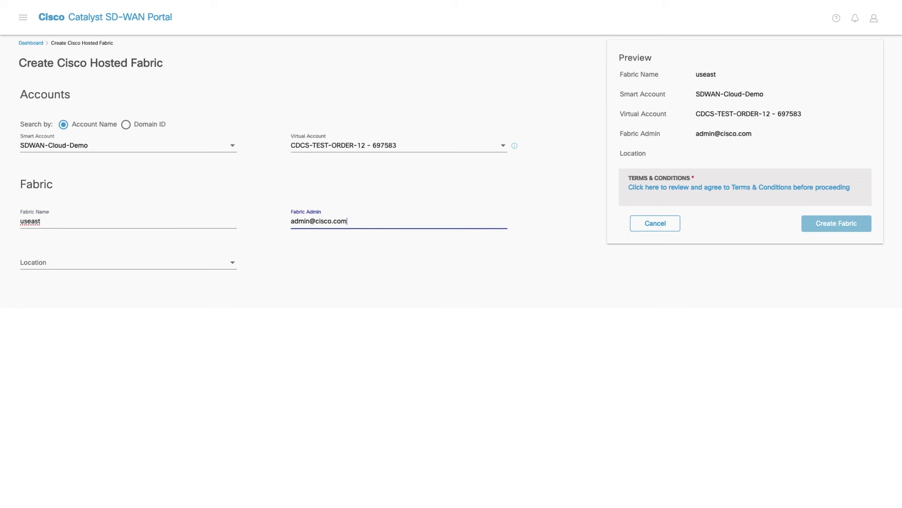
- Set the location to US East Coast, agree to the terms, and create the useast fabric
click(233, 264)
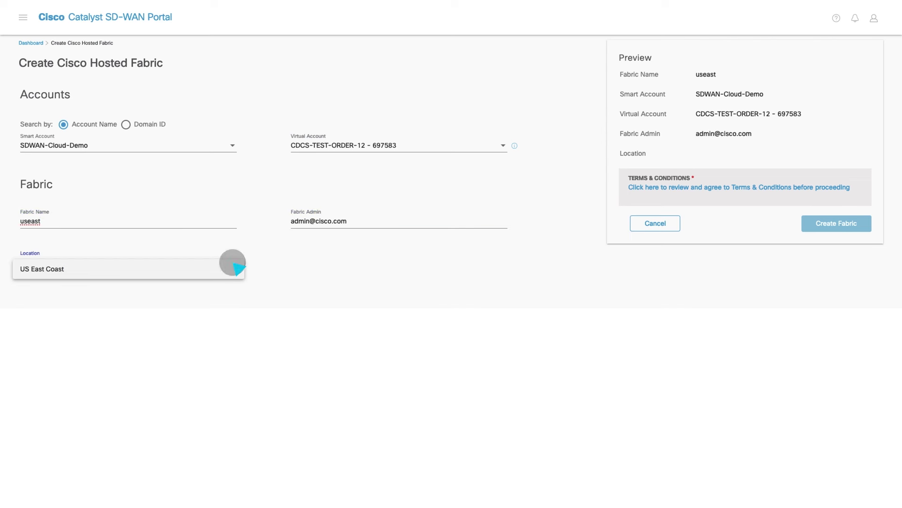
click(66, 270)
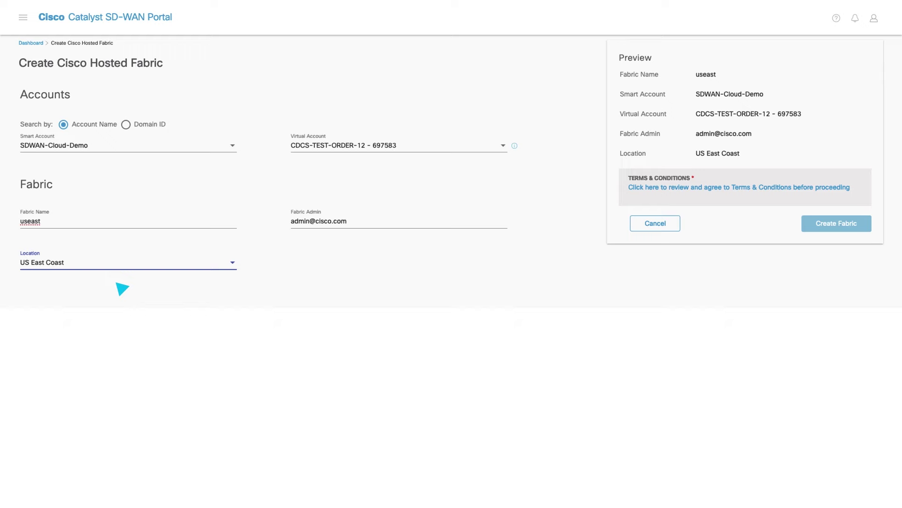
click(660, 187)
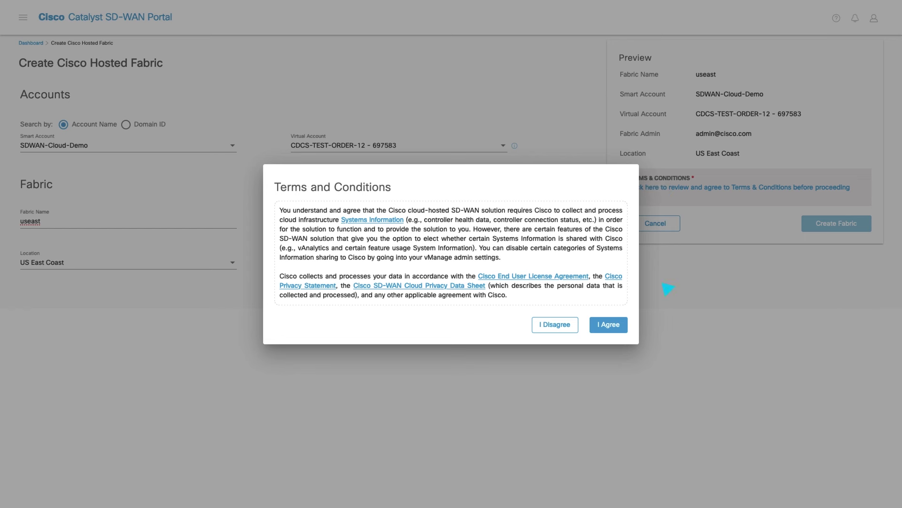
click(620, 329)
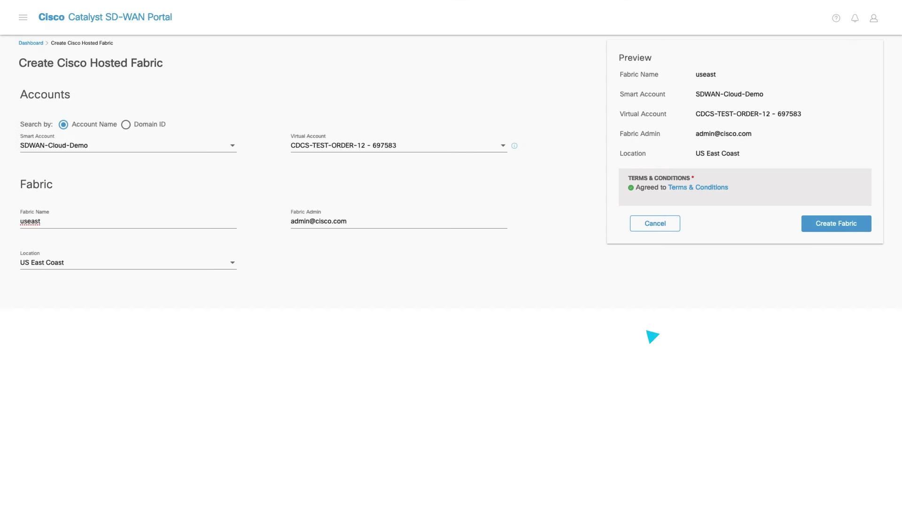
click(864, 225)
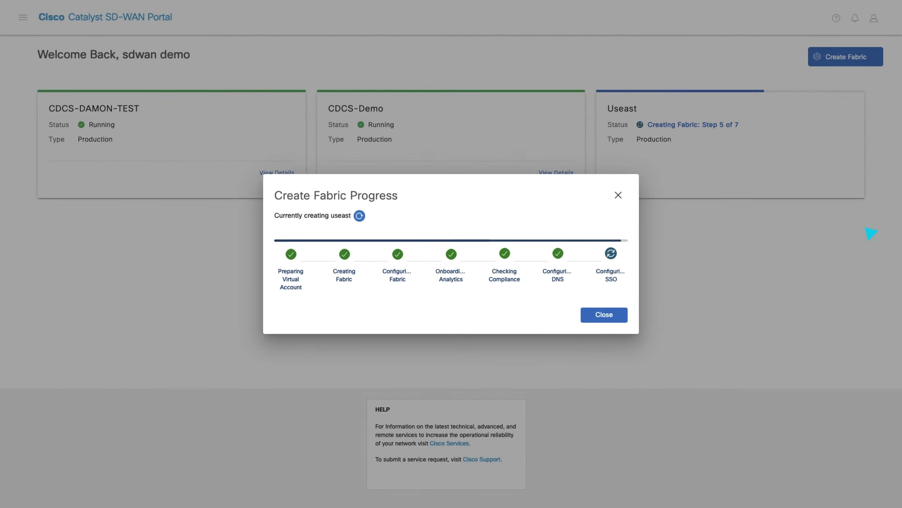
- Dismiss the completed useast creation progress and bring up the SD-WAN Manager navigation menu
click(620, 316)
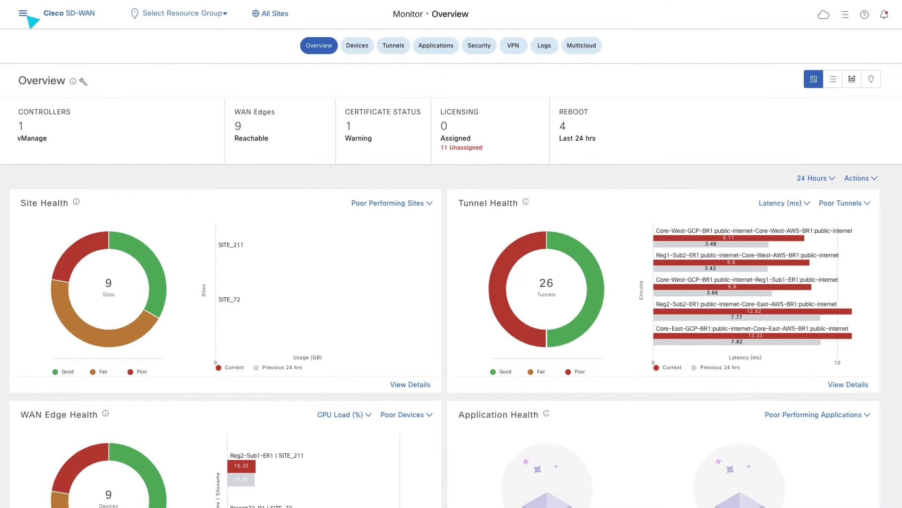
click(24, 13)
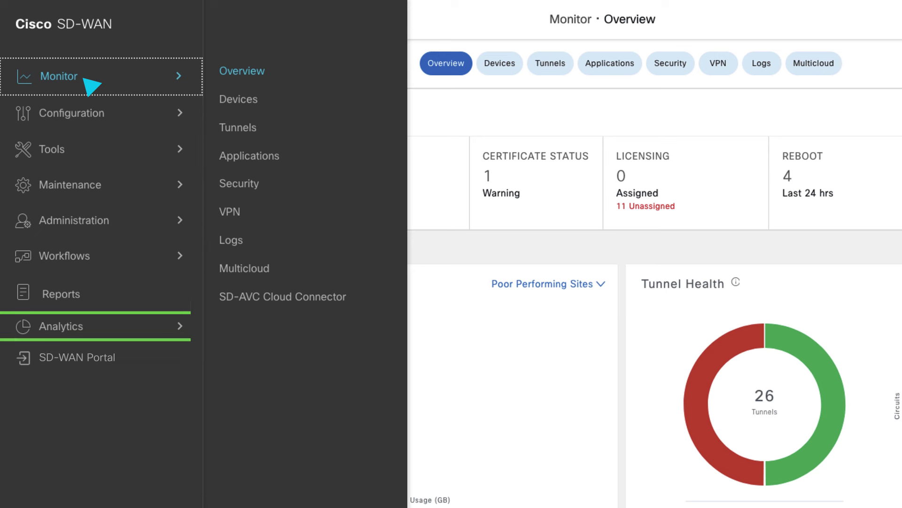
- Sync the WAN edge device list from the smart account under Configuration > Devices
click(177, 111)
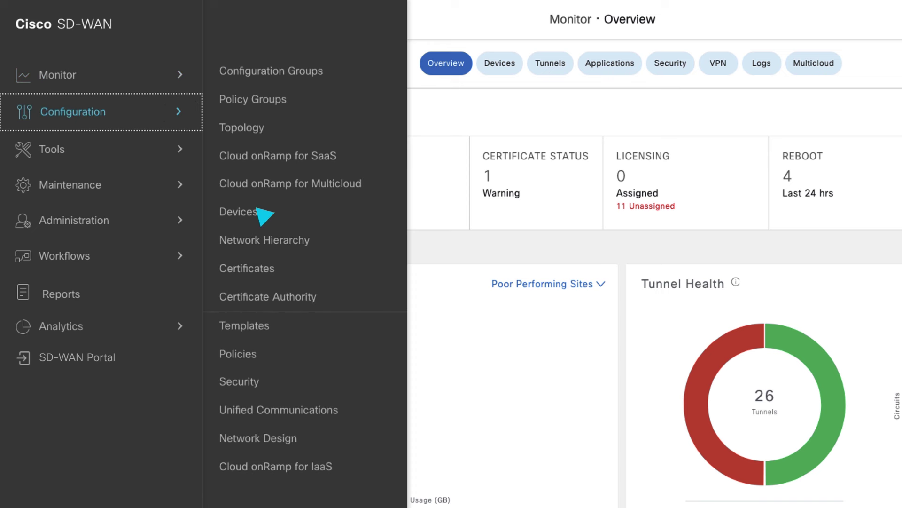
click(241, 212)
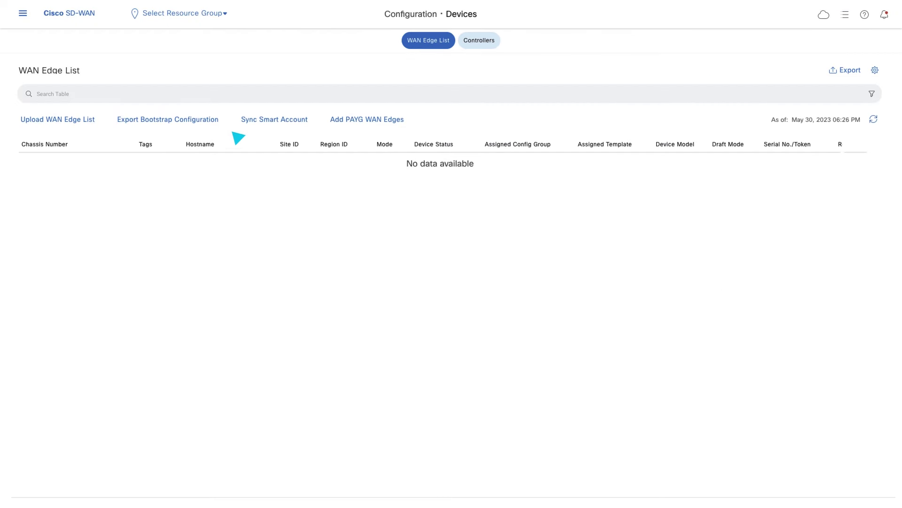
click(252, 122)
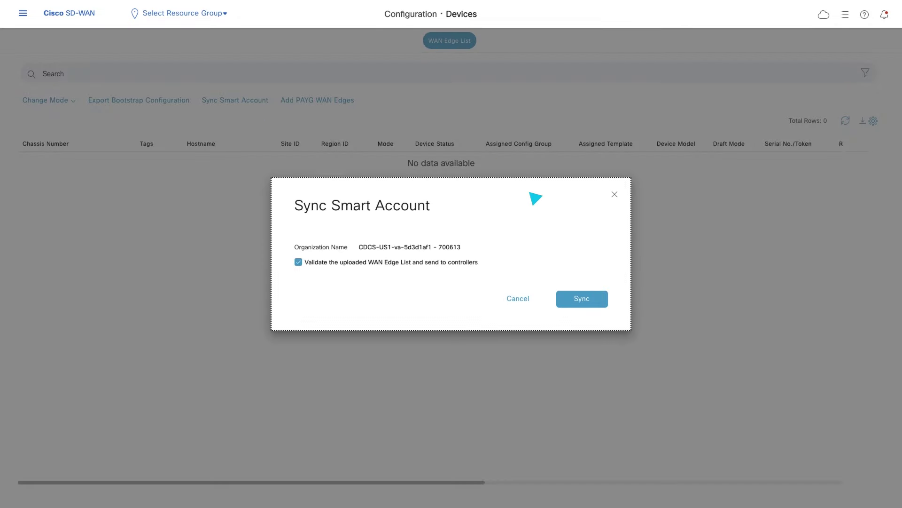
click(599, 301)
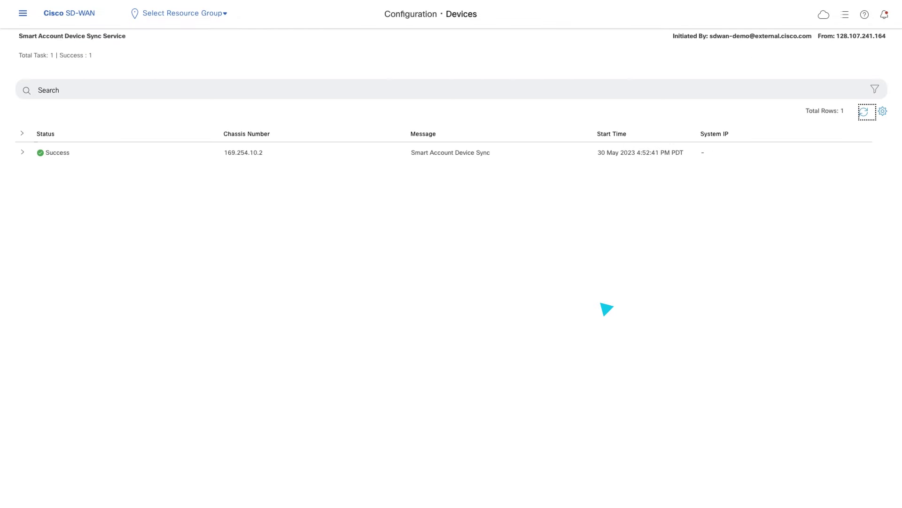
click(23, 14)
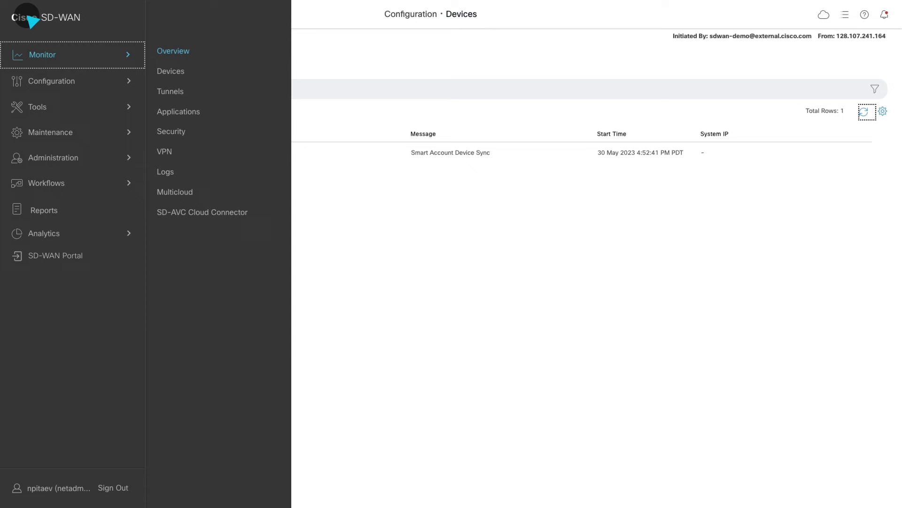
- From the Analytics Overview, open webex-meeting's details under Bottom Performing Applications, showing QoE 7/10
click(131, 236)
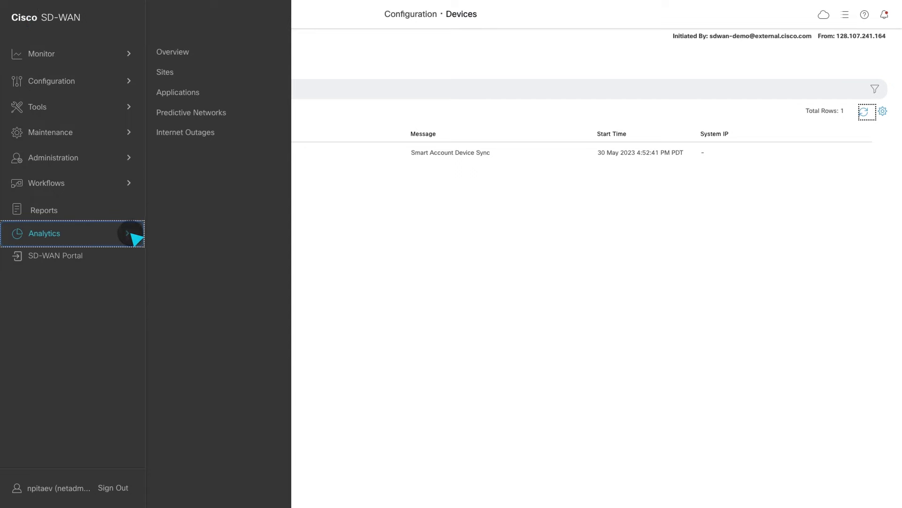
click(189, 51)
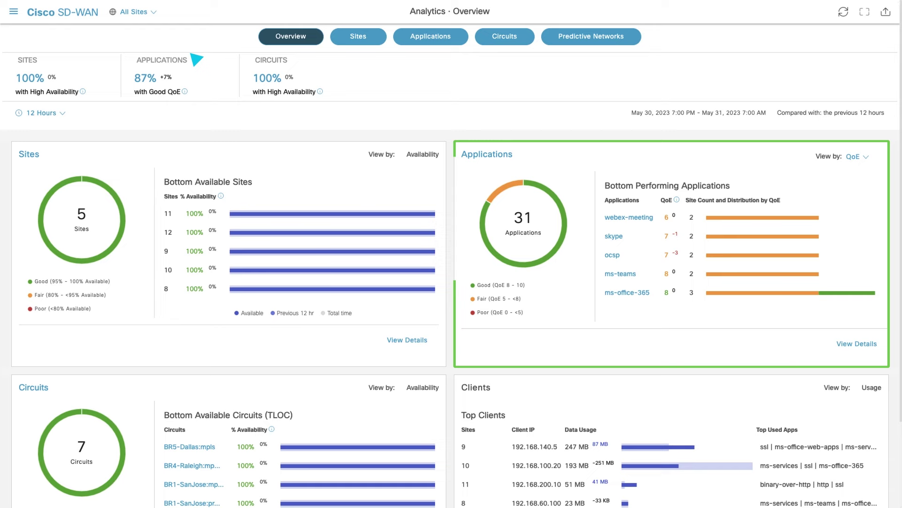
click(655, 220)
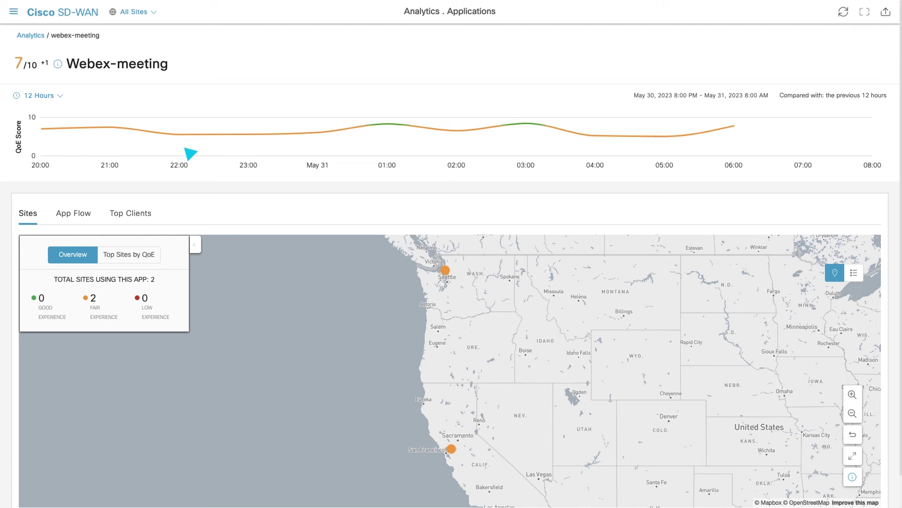
click(18, 13)
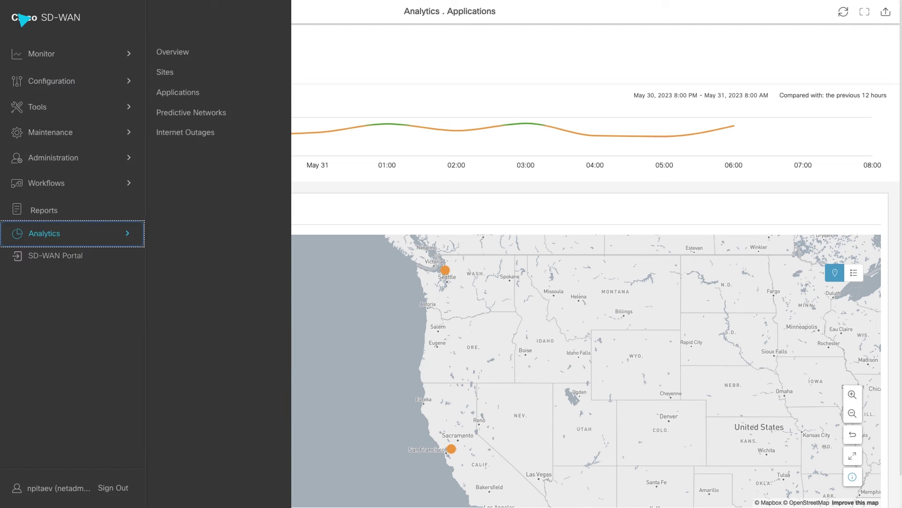